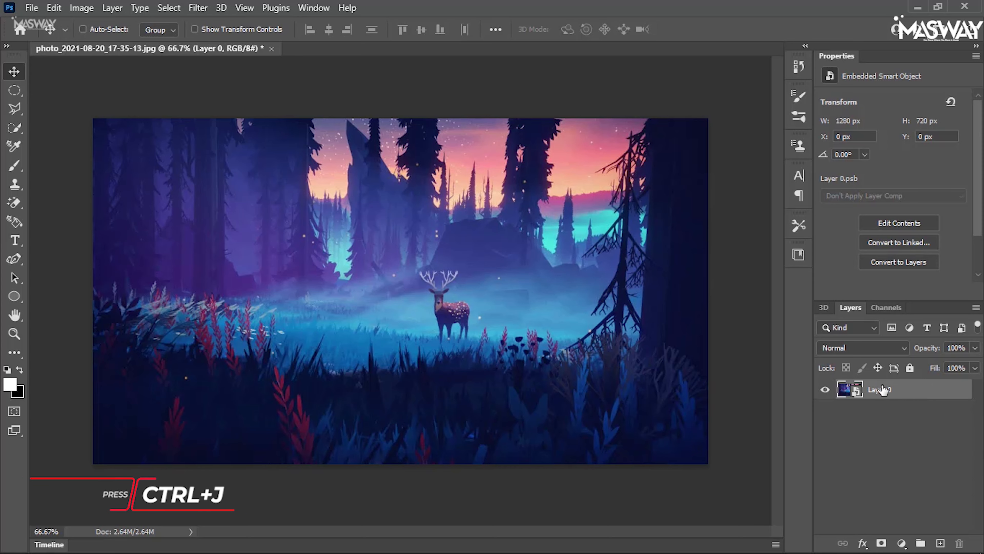
# Duplicate Layer 0 and apply a Gaussian Blur with a 9.2-pixel radius to the copy.
pyautogui.click(882, 387)
pyautogui.hotkey('ctrl', 'j')
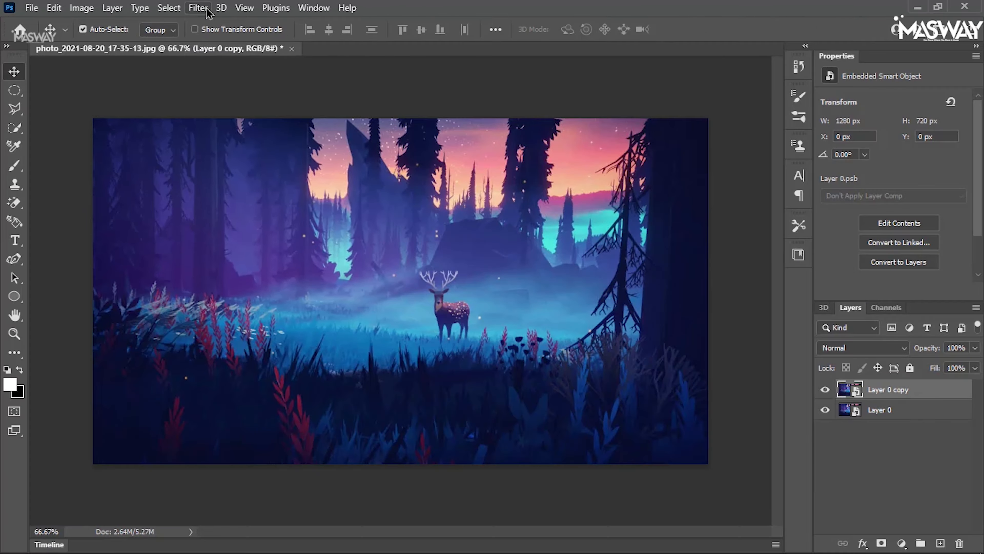
pyautogui.click(221, 7)
pyautogui.moveTo(198, 7)
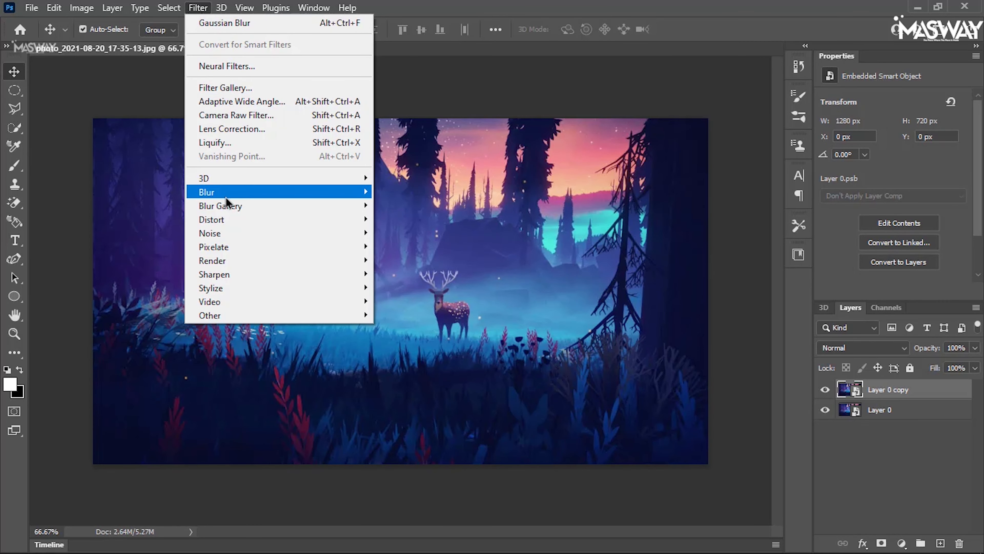
pyautogui.moveTo(231, 196)
pyautogui.click(413, 247)
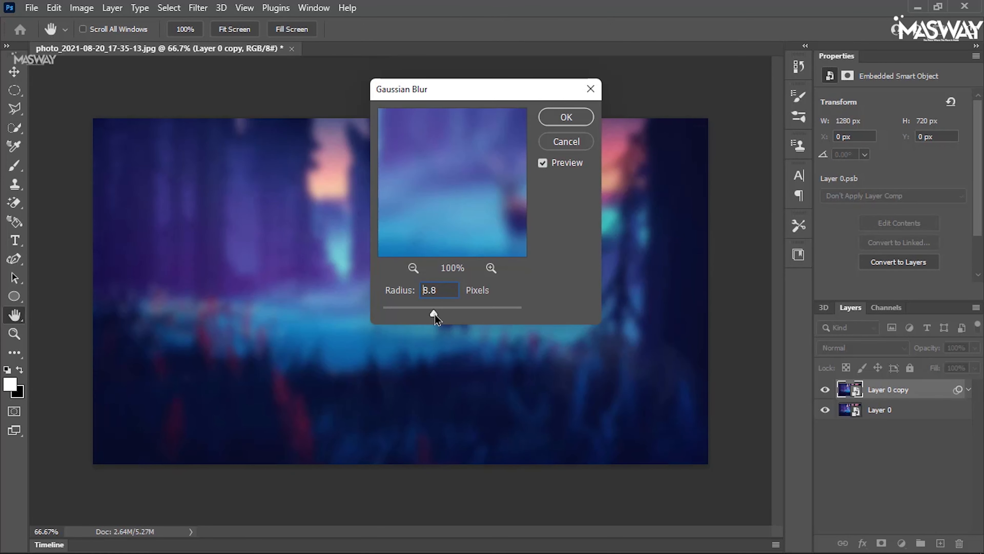
pyautogui.moveTo(435, 314); pyautogui.dragTo(440, 315)
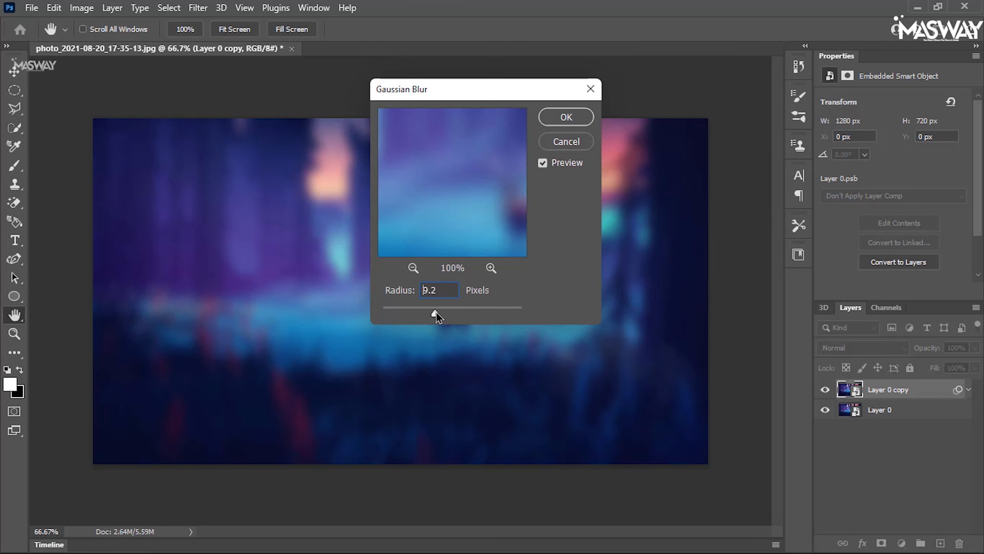
pyautogui.click(566, 117)
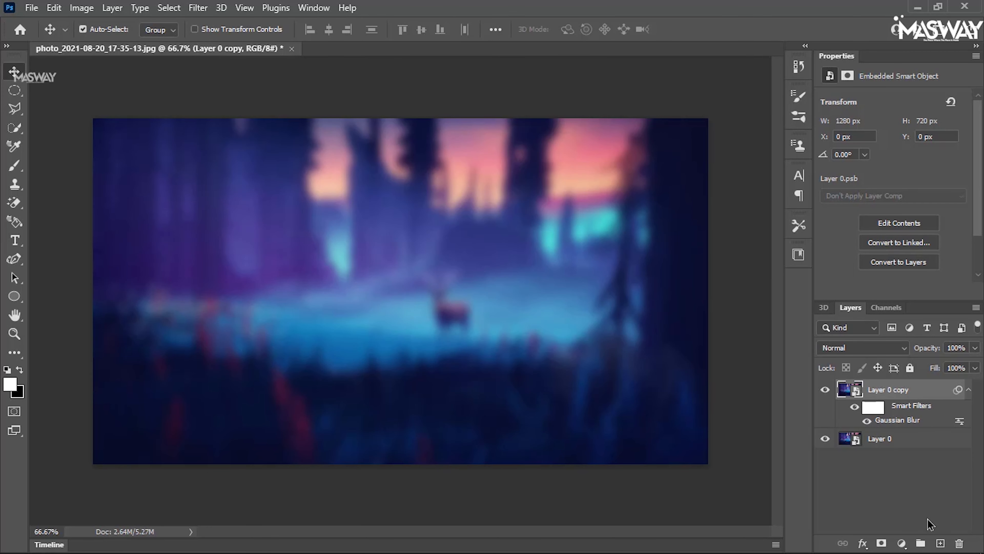
# Draw a white rectangle about 370 by 458 px on a new layer and round its corners to about 49 px.
pyautogui.click(941, 543)
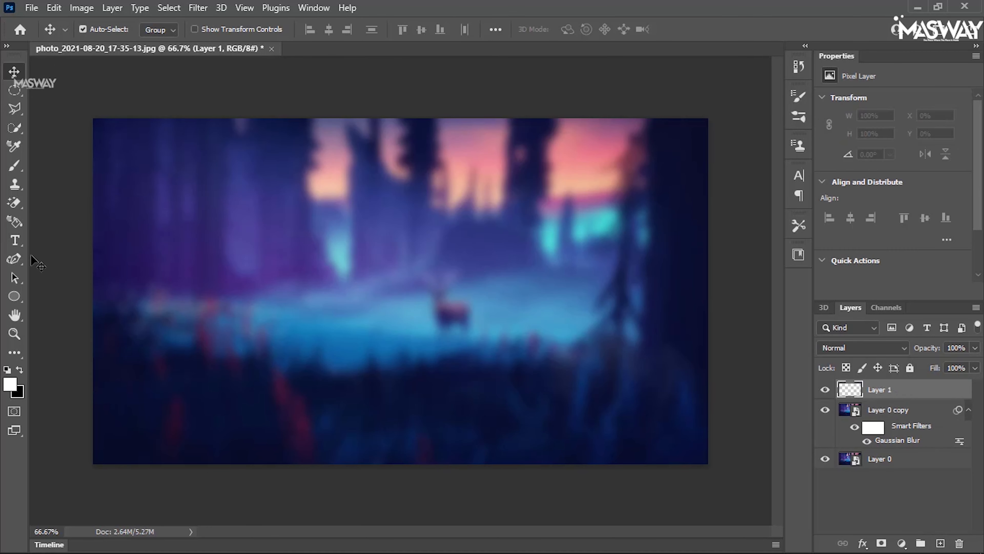
pyautogui.click(19, 300)
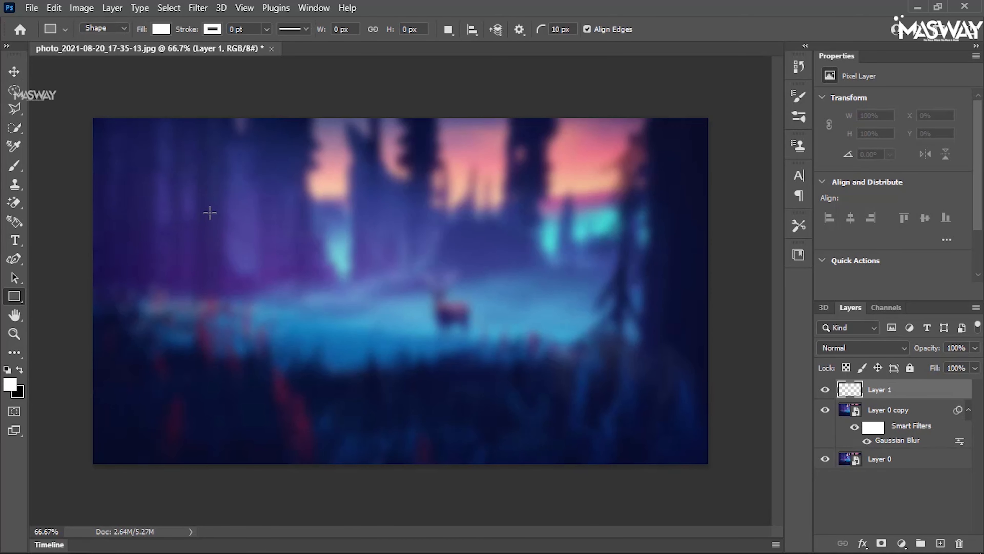
pyautogui.moveTo(197, 164); pyautogui.dragTo(374, 382)
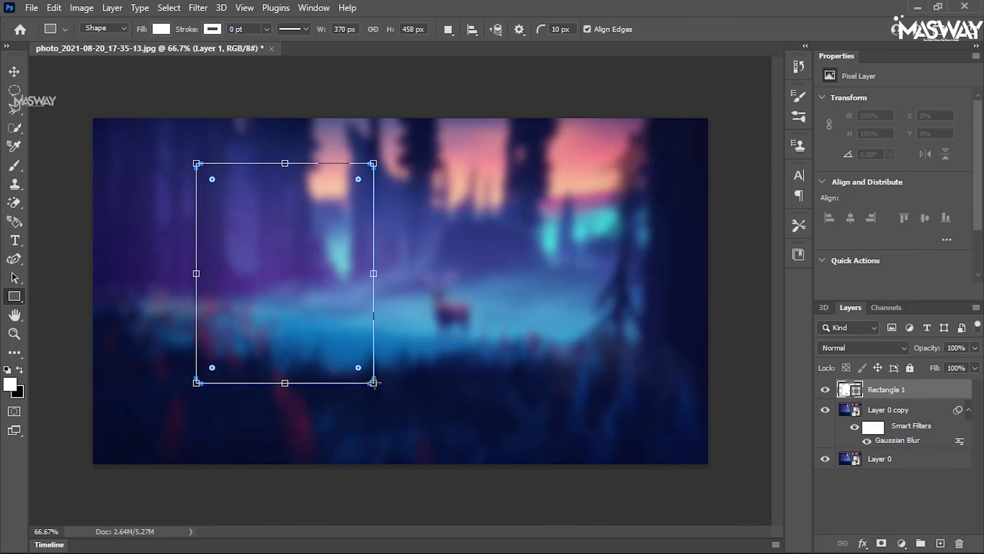
pyautogui.scroll(-1, 893, 240)
pyautogui.moveTo(849, 249); pyautogui.dragTo(863, 250)
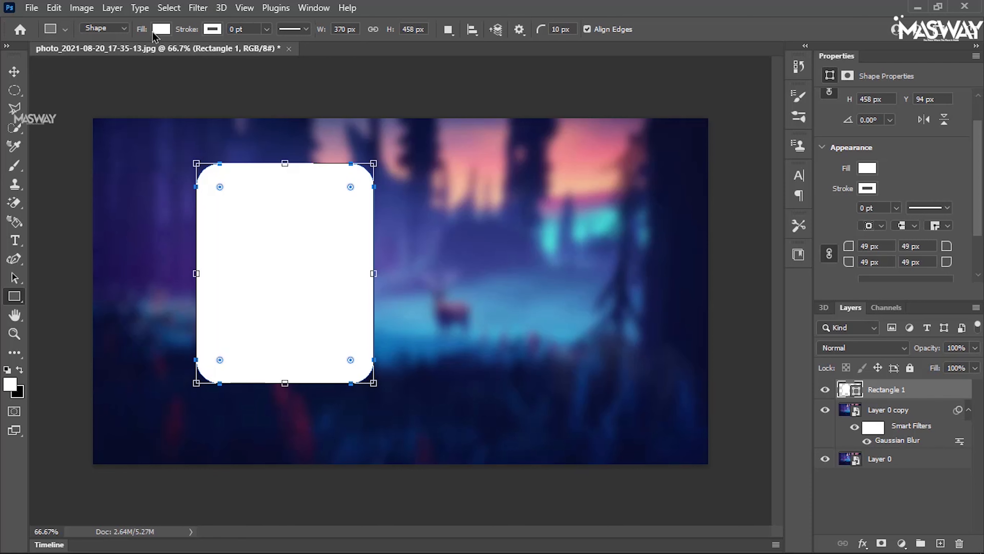
pyautogui.click(161, 29)
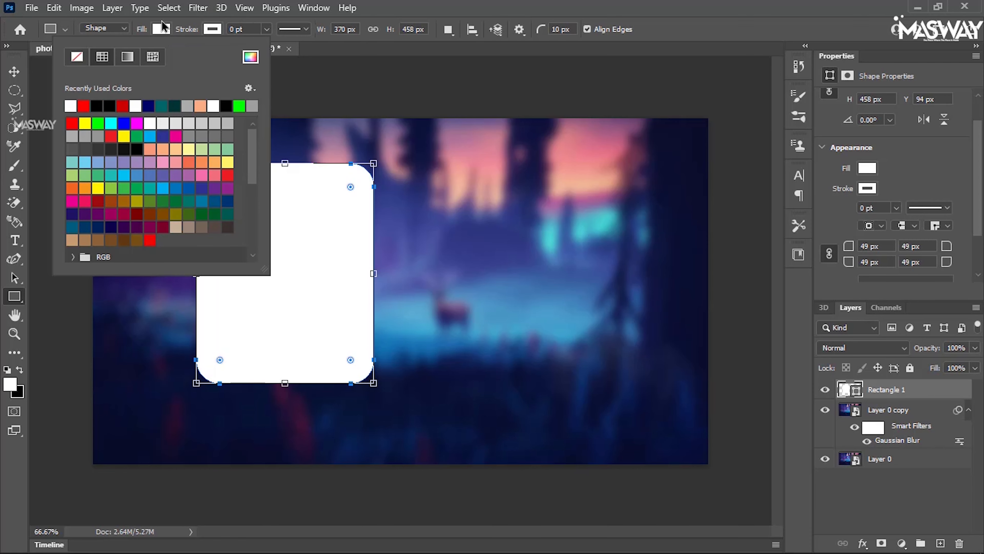
pyautogui.click(166, 31)
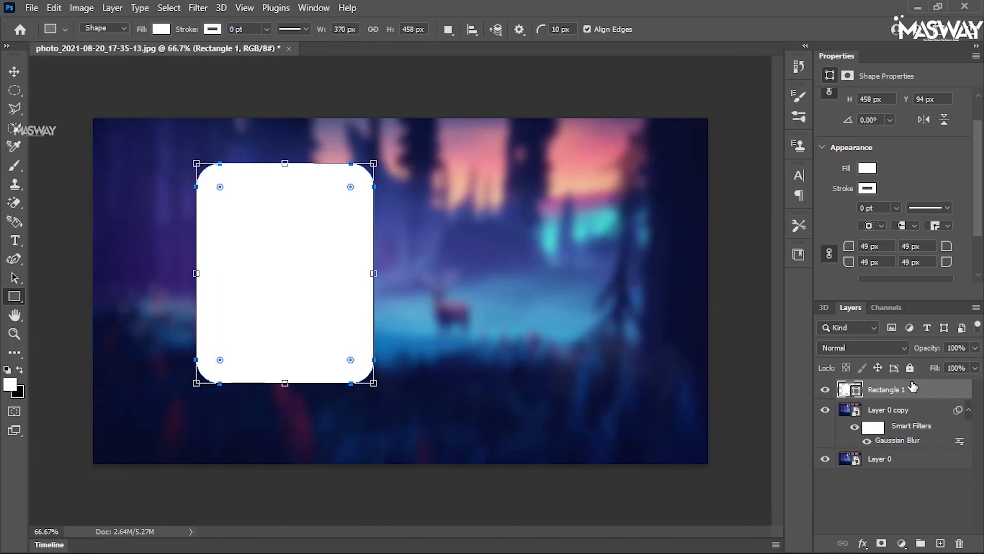
pyautogui.click(942, 390)
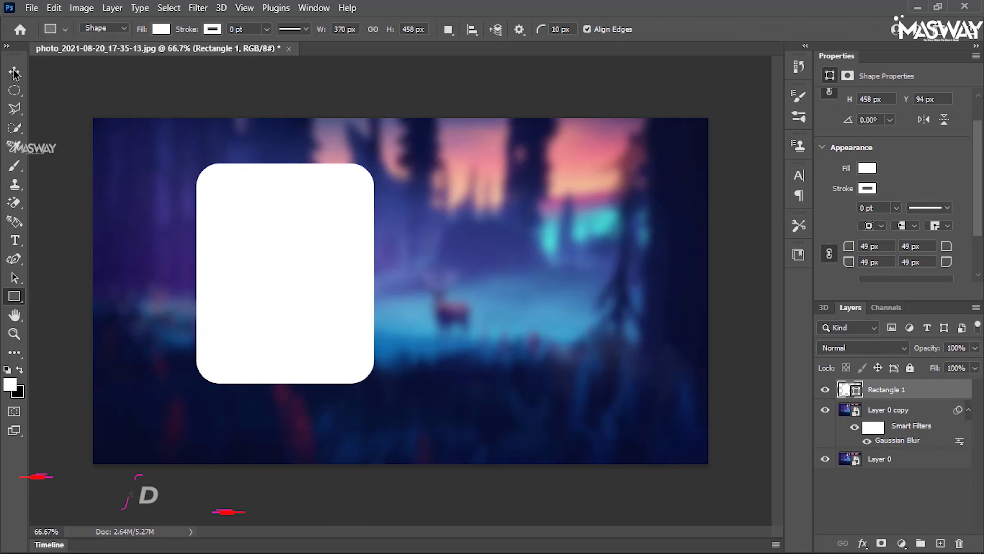
# Place the Rectangle 1 layer directly beneath Layer 0 copy and clip the blurred copy to the rectangle.
pyautogui.press('v')
pyautogui.moveTo(923, 390); pyautogui.dragTo(925, 438)
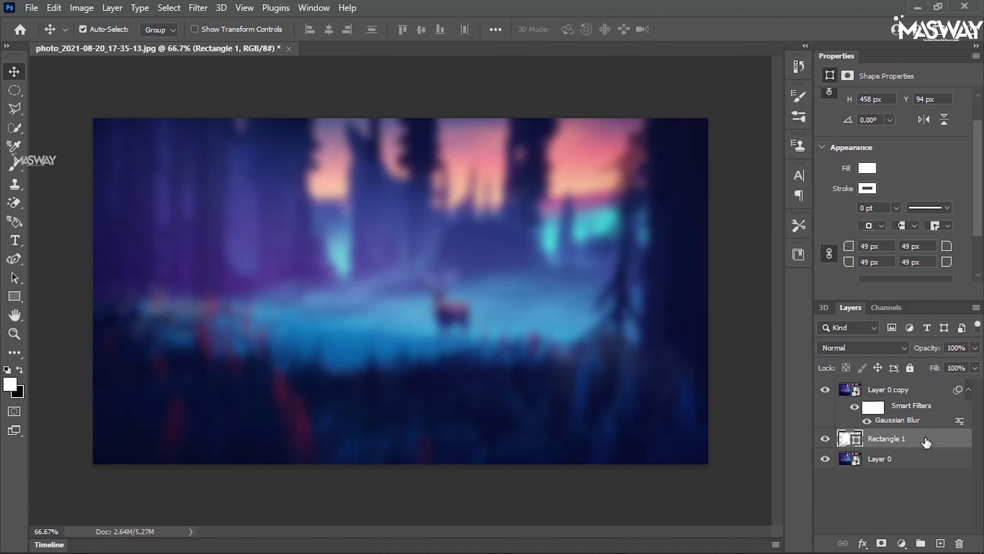
pyautogui.keyDown('alt'); pyautogui.click(926, 422); pyautogui.keyUp('alt')
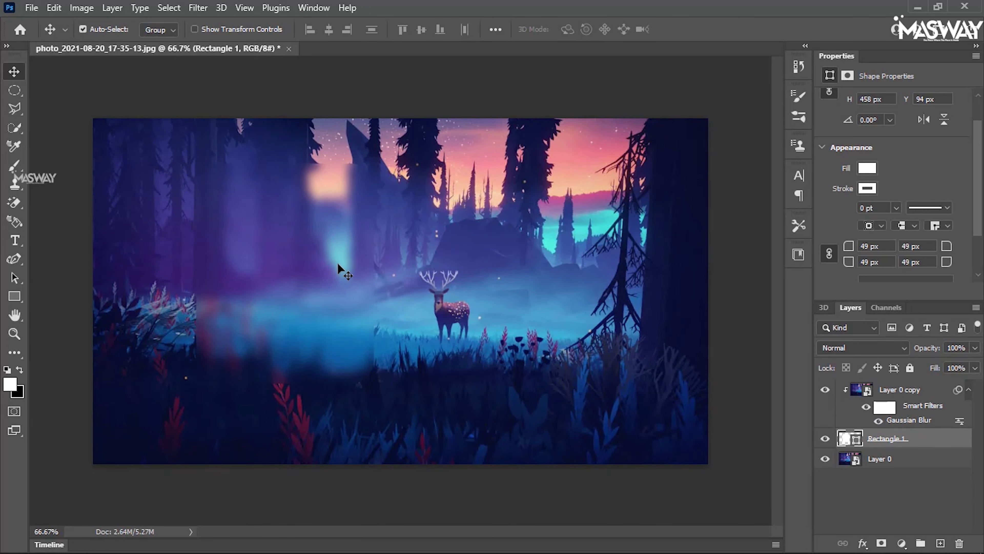
# Try to shift the glass panel on the canvas, and undo the move of the blurred layer.
pyautogui.moveTo(263, 249); pyautogui.dragTo(362, 432)
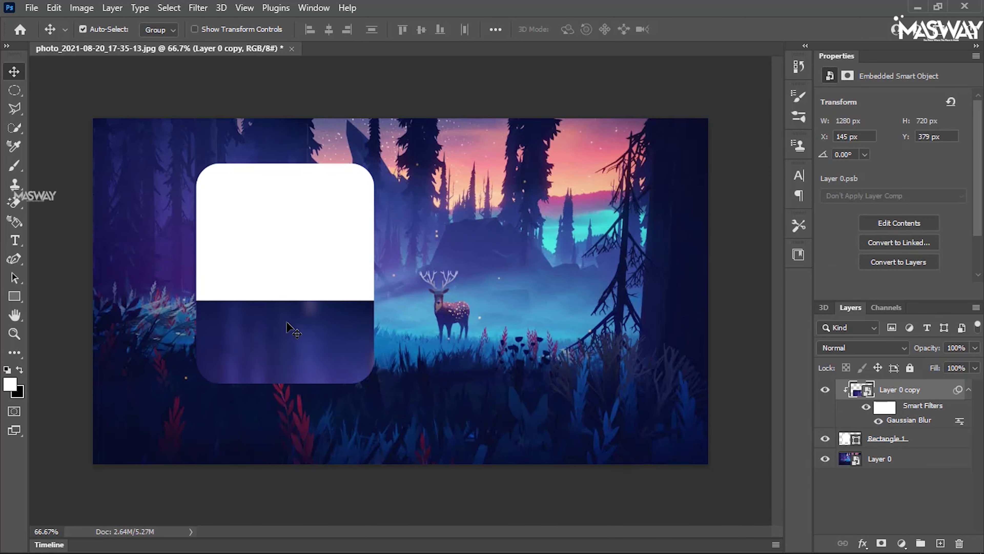
pyautogui.hotkey('ctrl', 'z')
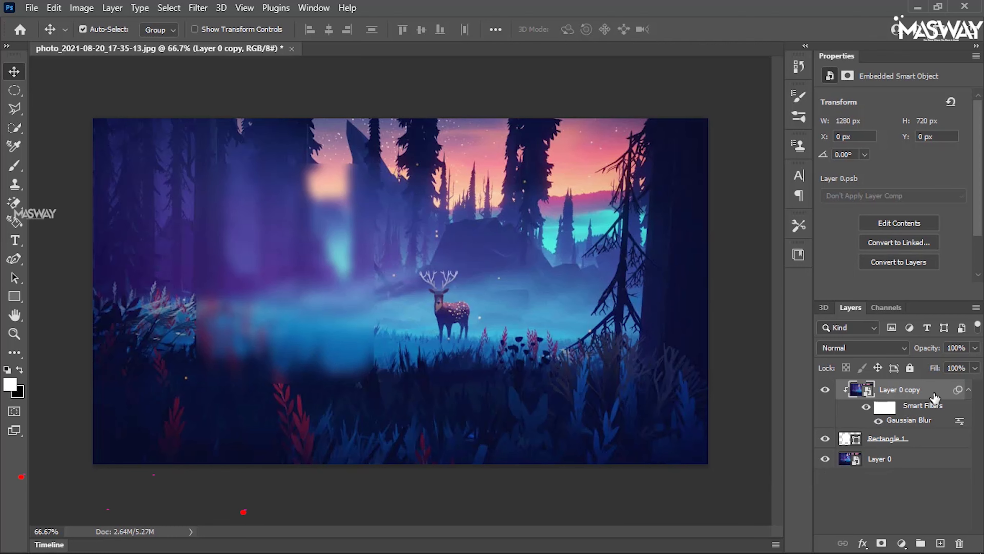
# Lock all attributes of Layer 0 copy and move the rectangle to about X 256 px, Y 103 px.
pyautogui.click(911, 368)
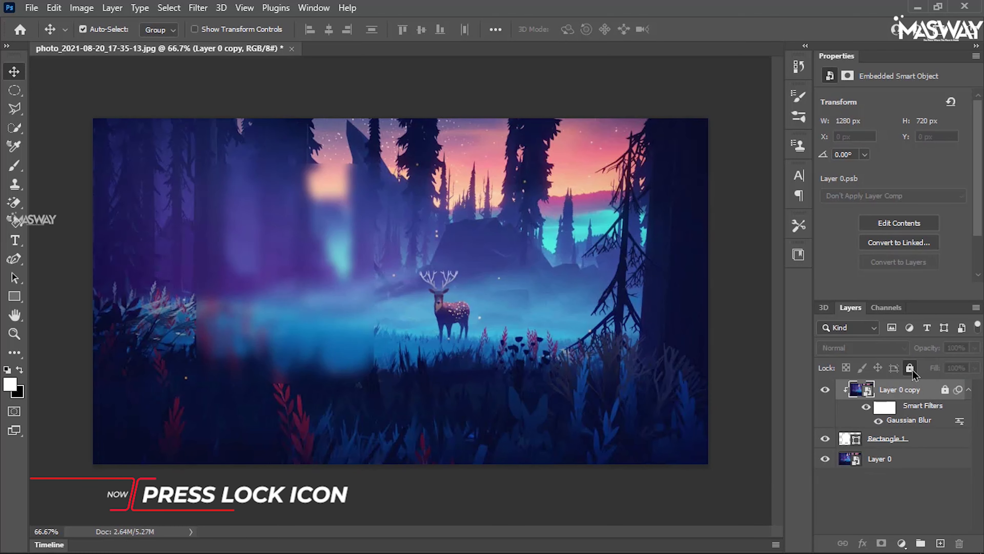
pyautogui.moveTo(270, 270); pyautogui.dragTo(286, 257)
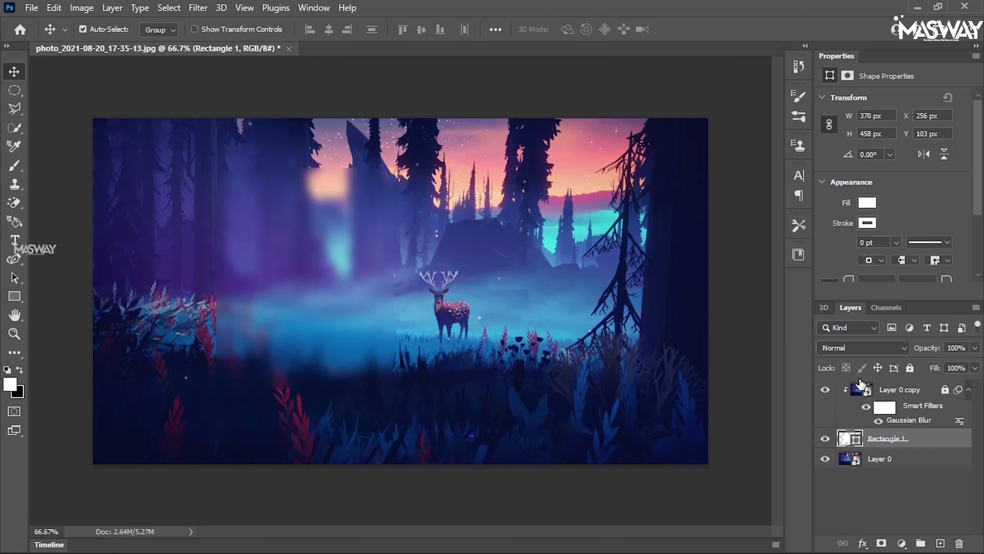
# Add a Stroke effect to Rectangle 1's layer style, keeping the rectangle in view beside the dialog.
pyautogui.doubleClick(930, 438)
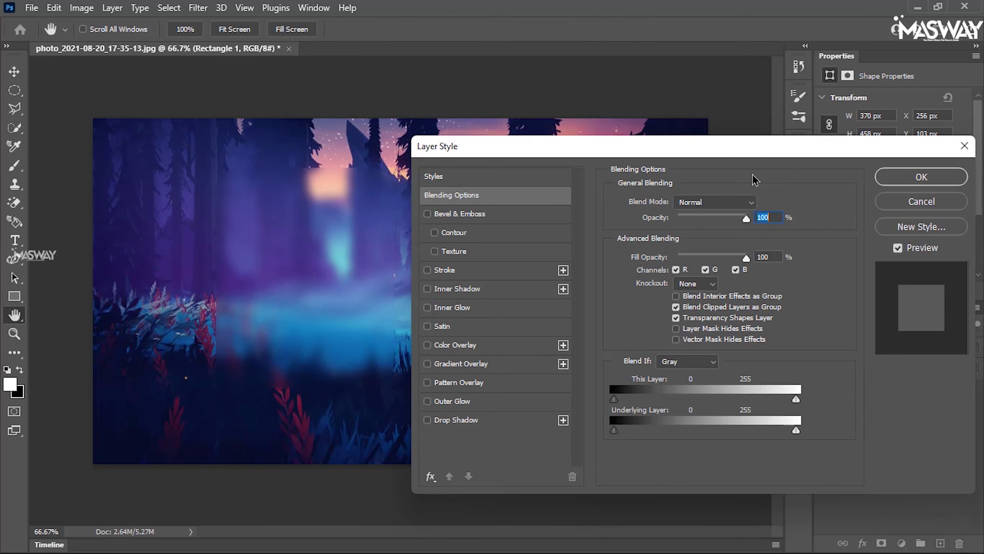
pyautogui.moveTo(646, 155); pyautogui.dragTo(870, 106)
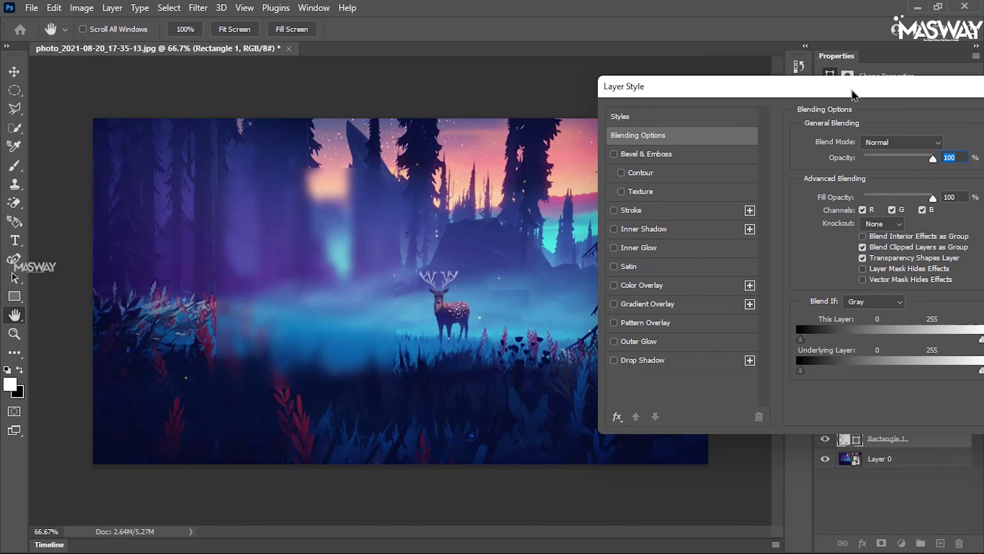
pyautogui.click(632, 211)
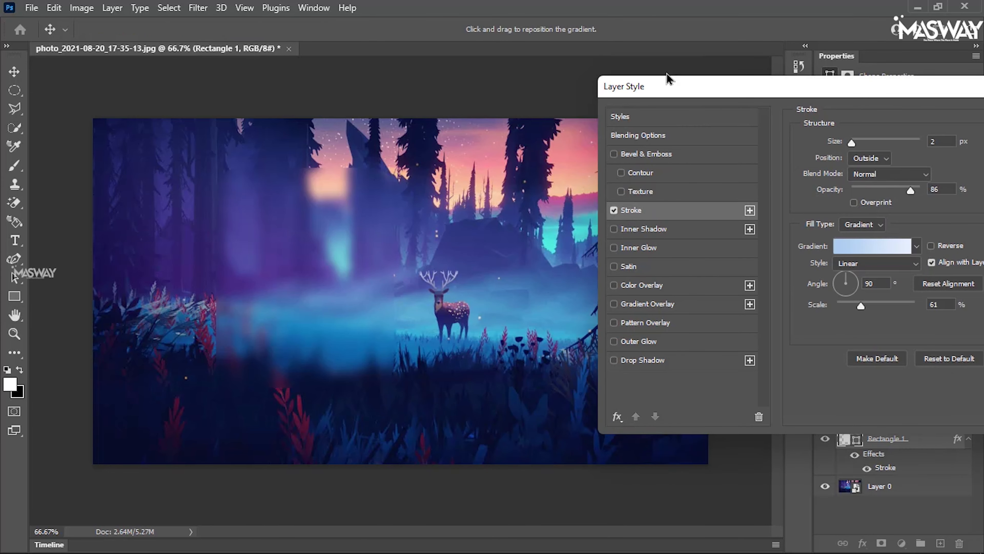
pyautogui.moveTo(728, 99); pyautogui.dragTo(600, 81)
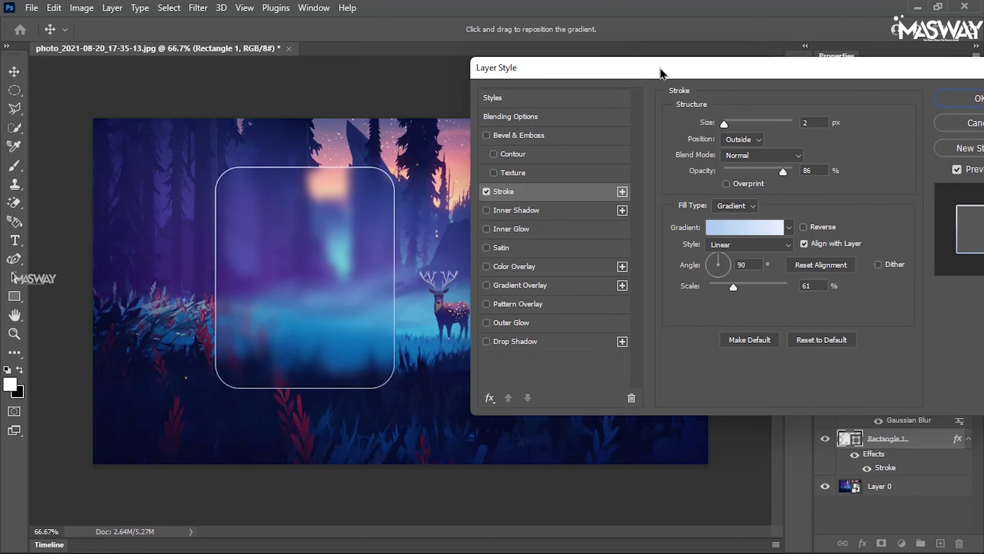
pyautogui.moveTo(662, 71); pyautogui.dragTo(589, 64)
# Apply the Purple_03 preset from the Purples group as the stroke's gradient.
pyautogui.click(673, 220)
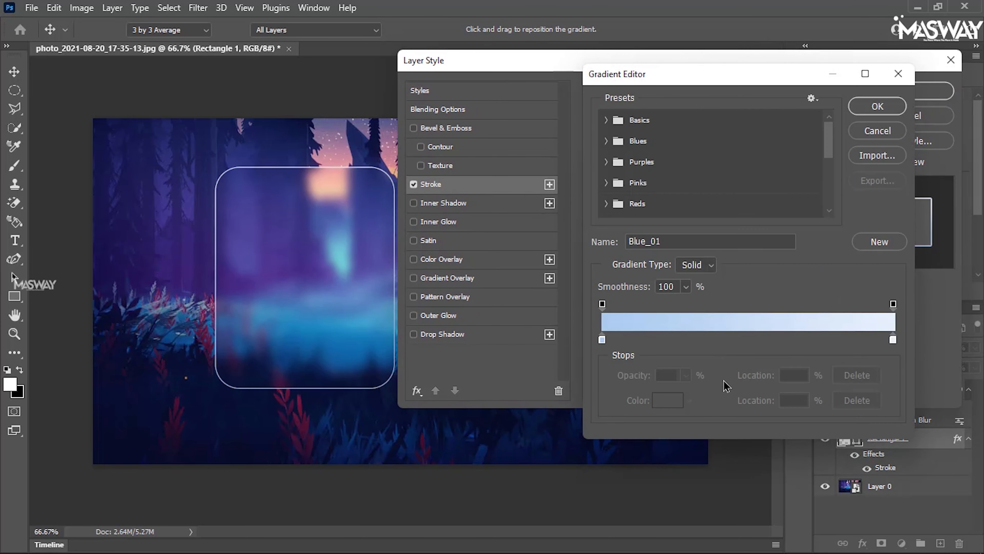
pyautogui.click(607, 162)
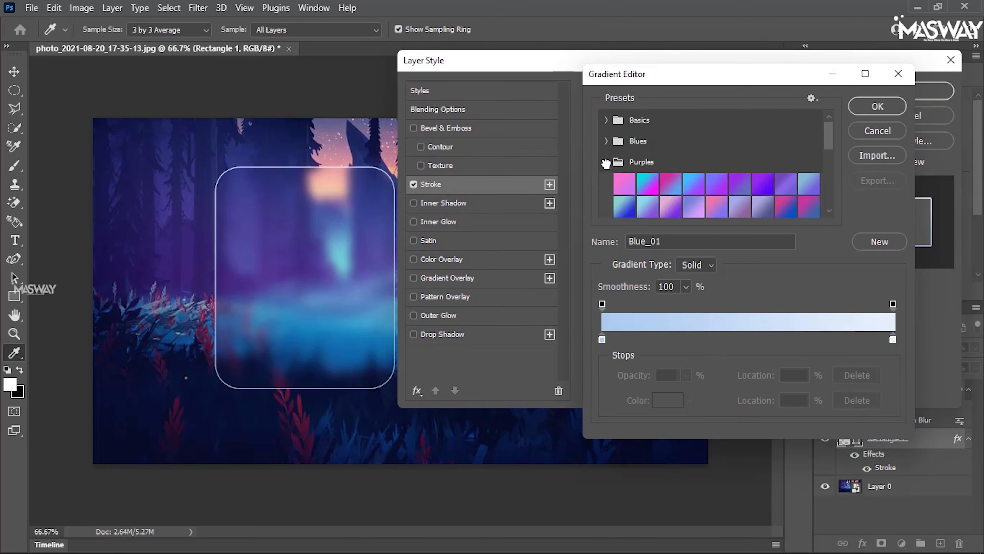
pyautogui.click(625, 185)
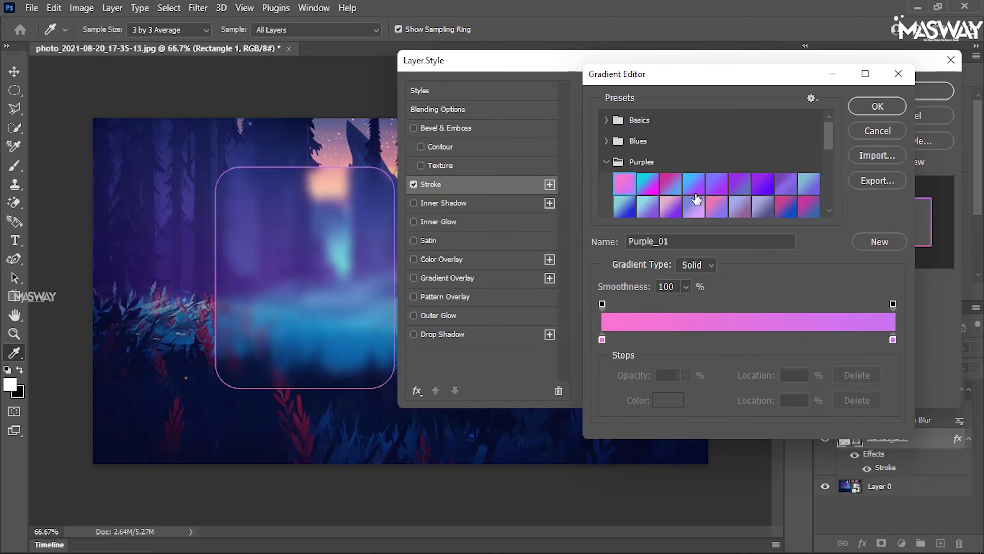
pyautogui.click(675, 186)
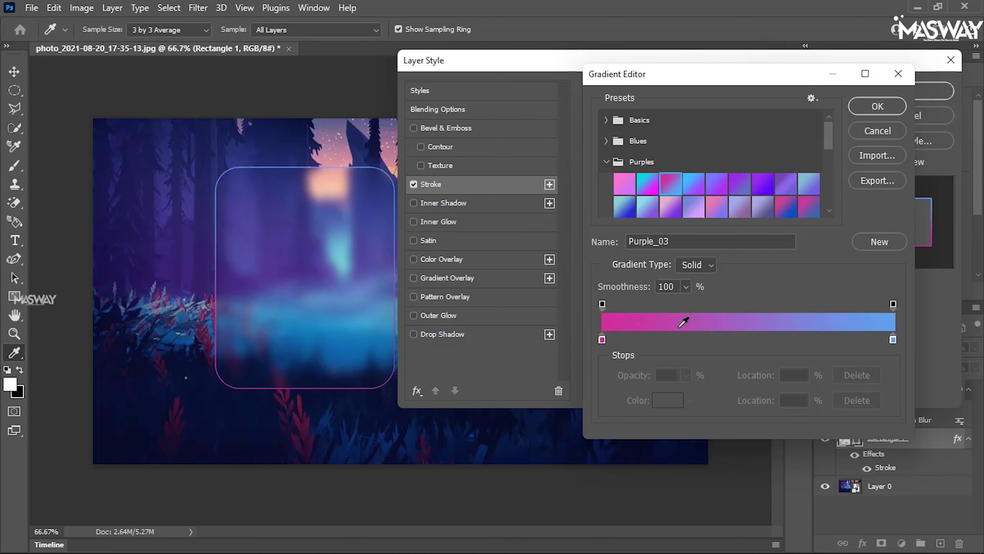
pyautogui.click(866, 109)
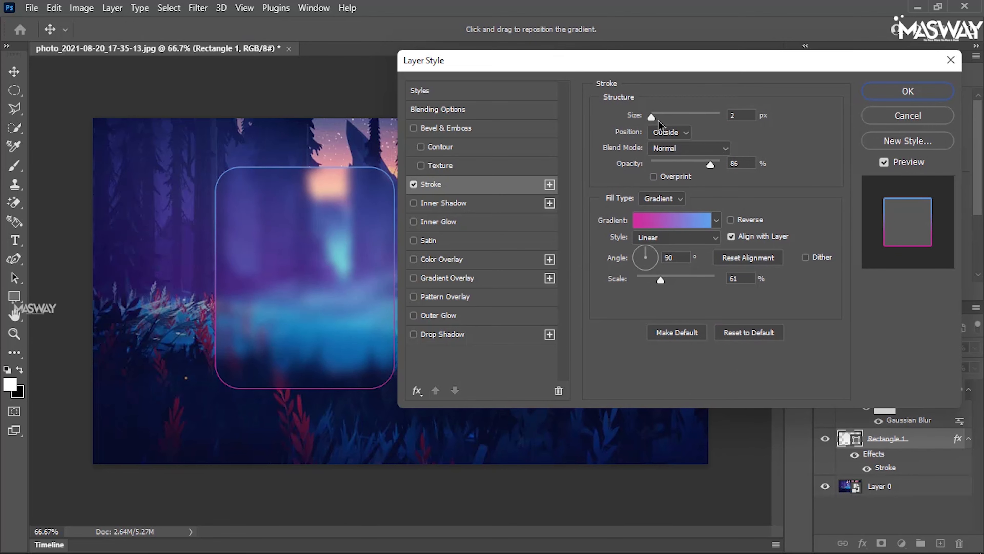
# Set the stroke to 2 px, Outside position, Normal blend mode and gradient fill at 50% scale, and apply the layer style.
pyautogui.moveTo(652, 119); pyautogui.dragTo(652, 119)
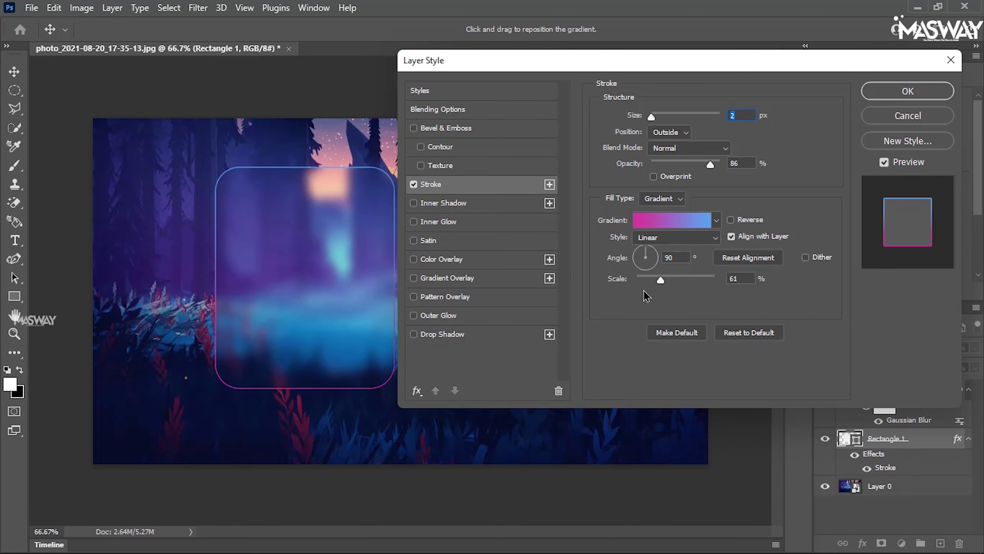
pyautogui.moveTo(663, 275); pyautogui.dragTo(655, 283)
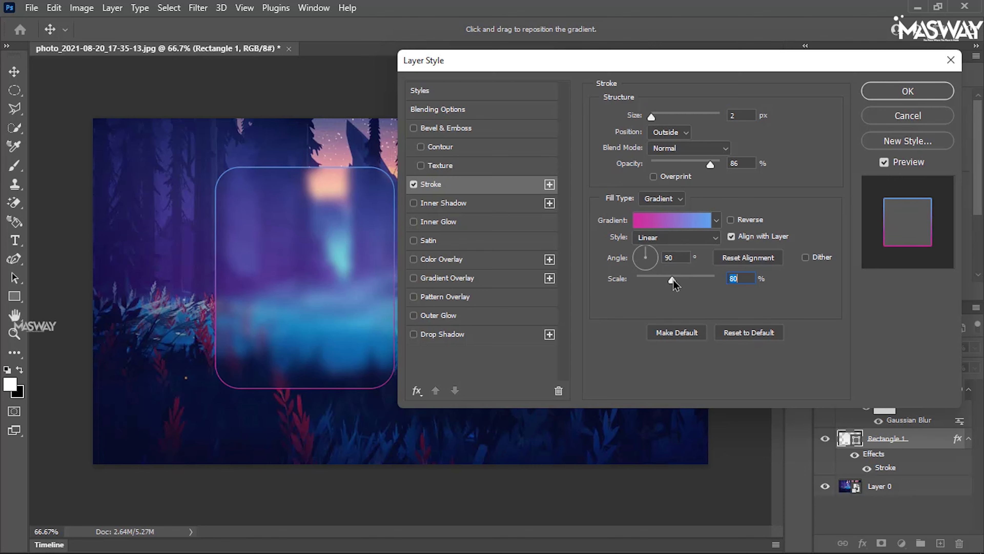
pyautogui.click(667, 132)
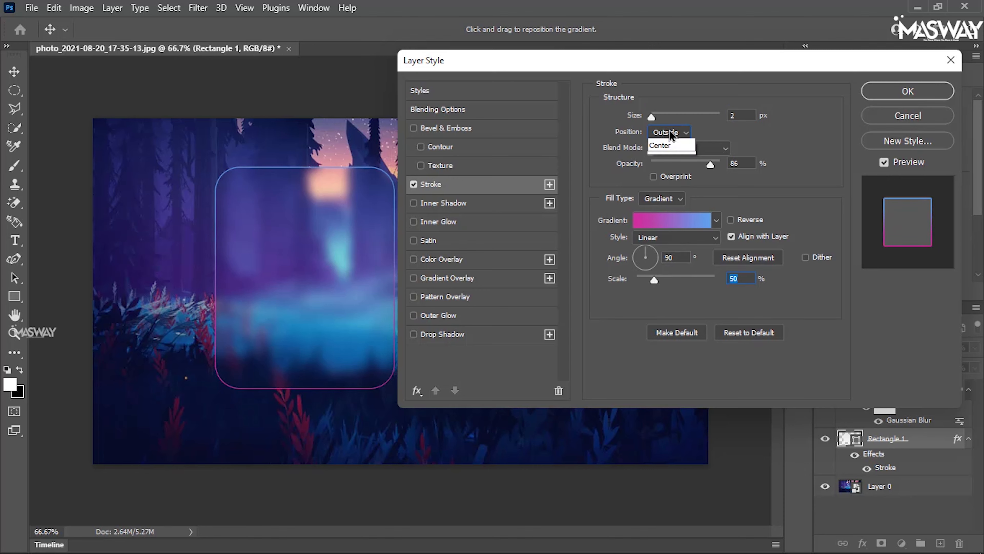
pyautogui.click(658, 145)
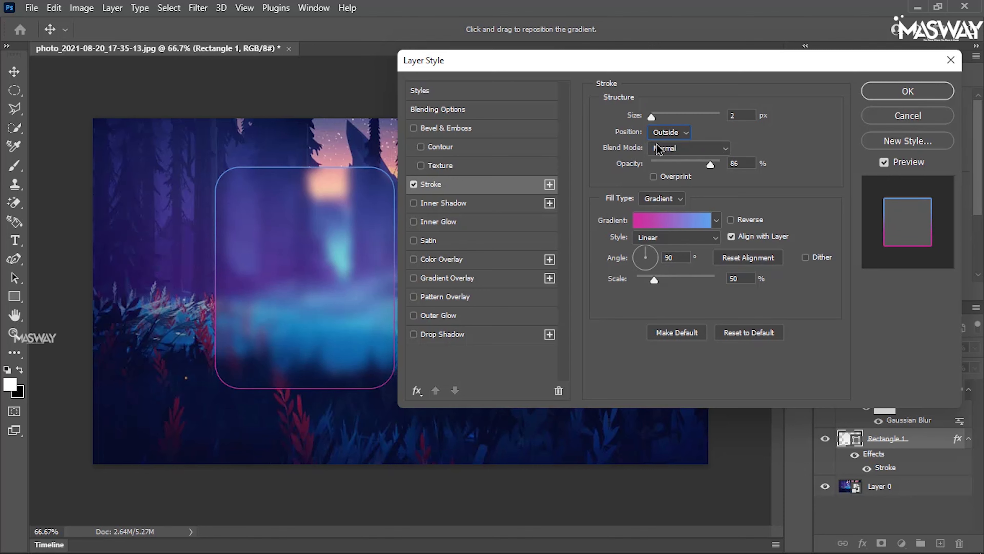
pyautogui.click(682, 151)
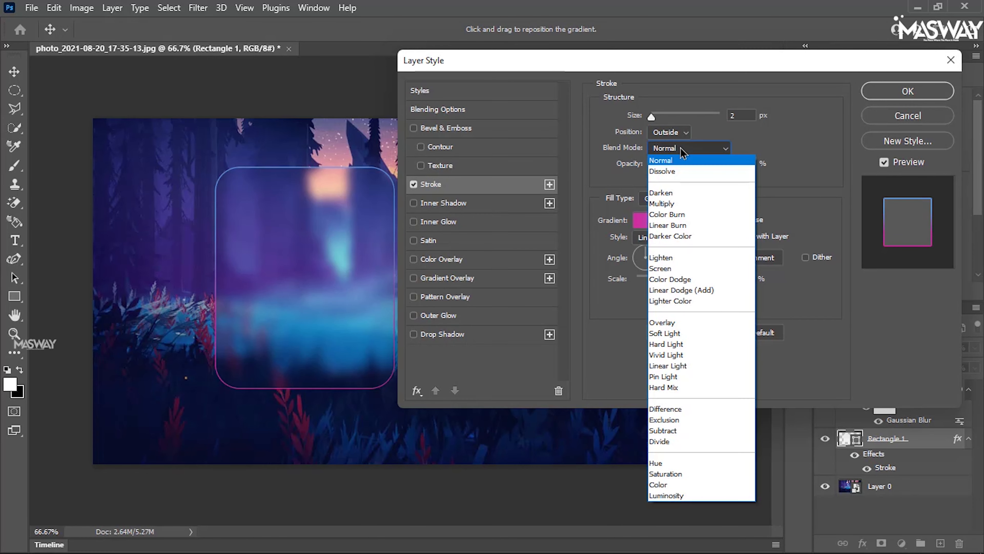
pyautogui.click(680, 148)
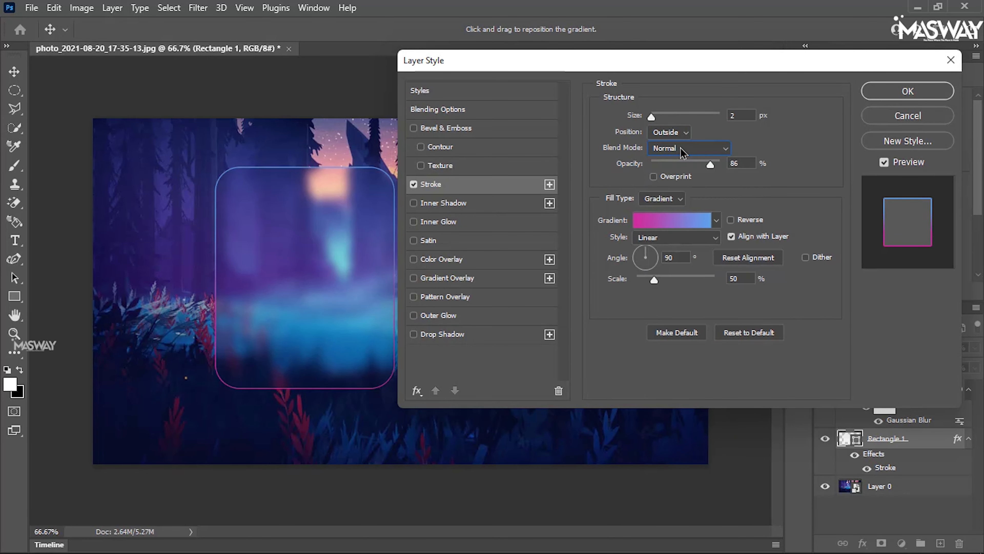
pyautogui.click(677, 201)
pyautogui.click(655, 223)
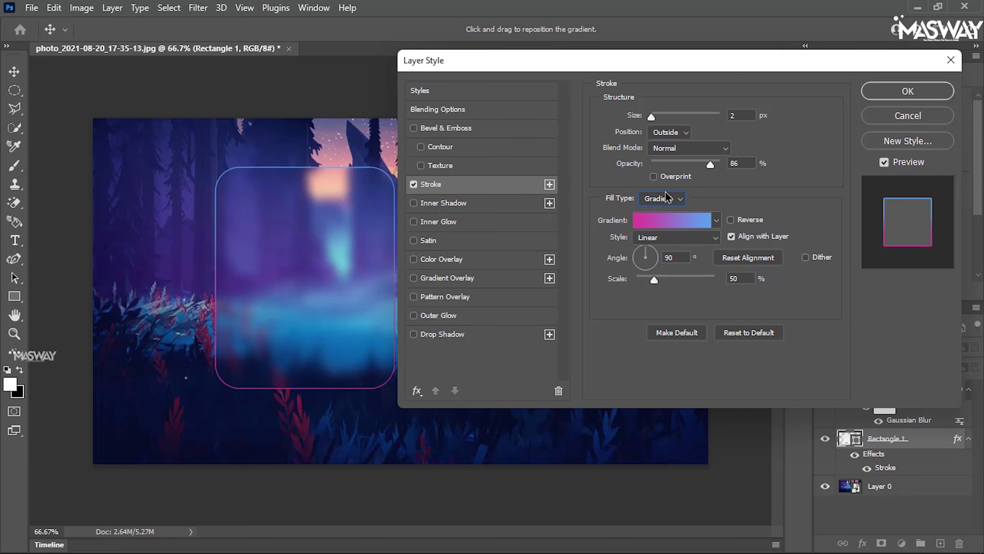
pyautogui.click(907, 92)
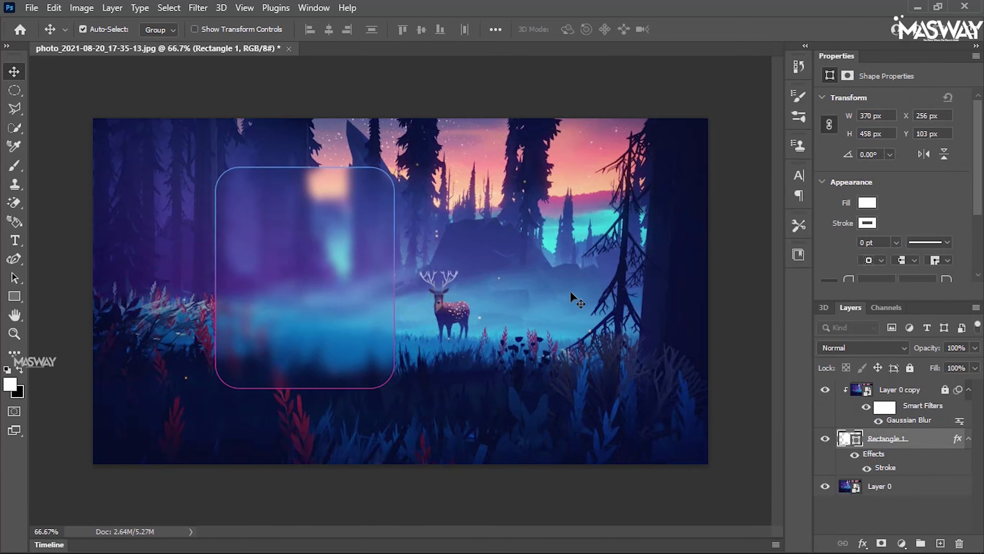
# Move the rounded panel over the deer, enlarge it to about 211% with Free Transform, and shift it toward the image's right side.
pyautogui.moveTo(366, 246); pyautogui.dragTo(474, 262)
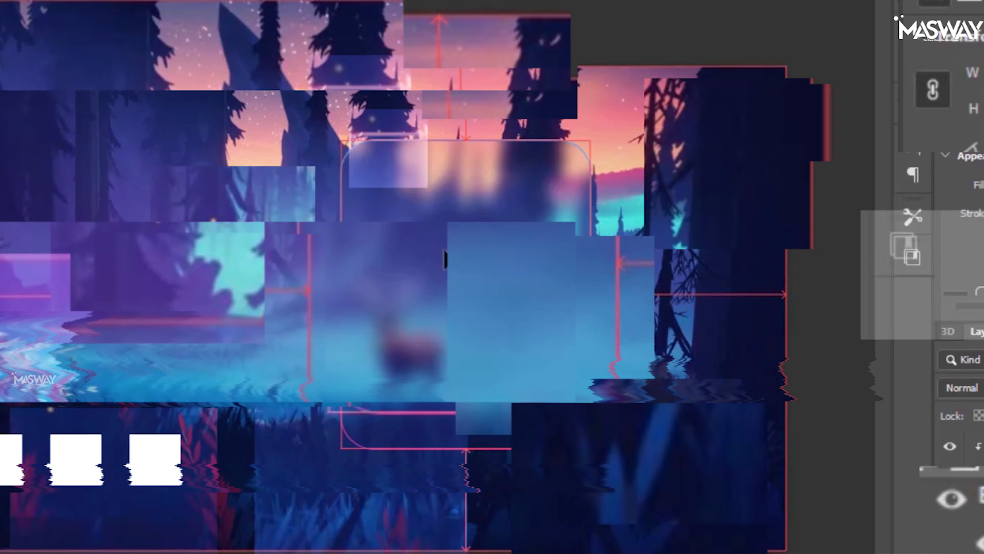
pyautogui.hotkey('ctrl', 't')
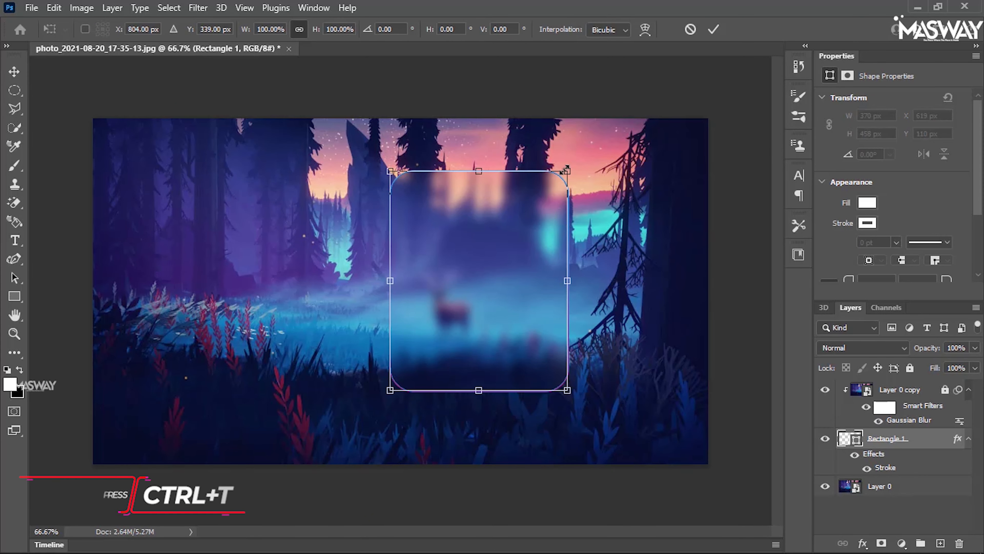
pyautogui.moveTo(568, 171); pyautogui.dragTo(627, 97)
pyautogui.moveTo(486, 190); pyautogui.dragTo(615, 191)
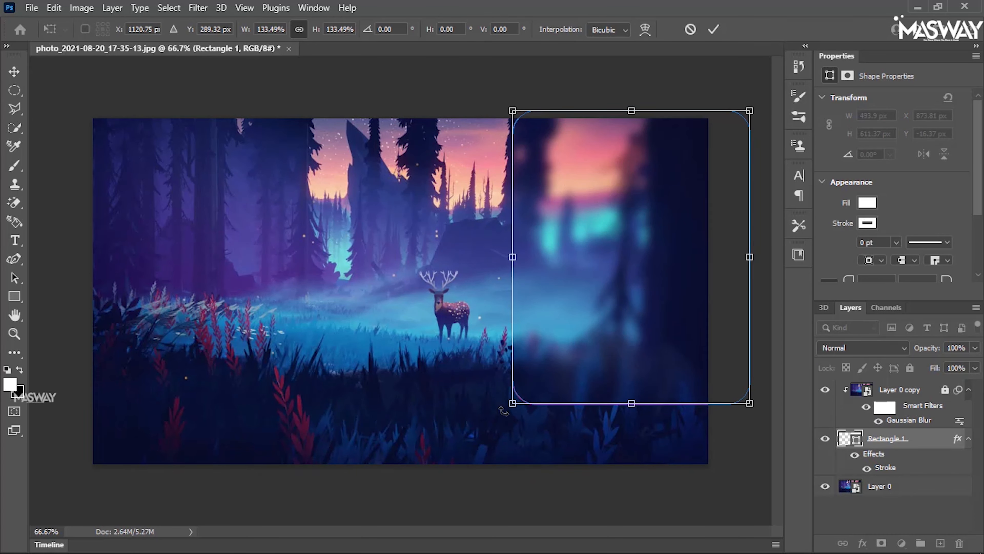
pyautogui.moveTo(513, 404); pyautogui.dragTo(380, 461)
pyautogui.moveTo(464, 361); pyautogui.dragTo(544, 316)
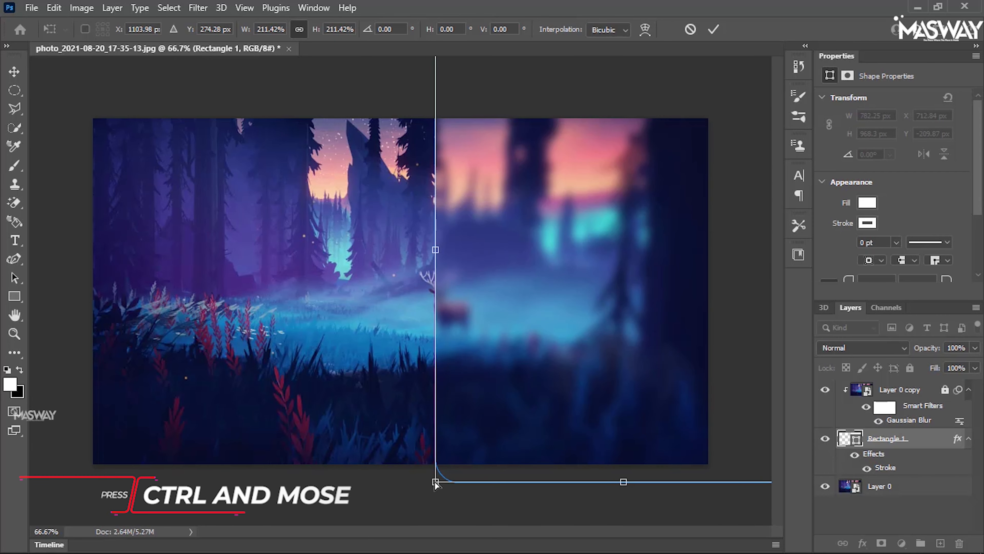
# Try distorting the panel's lower-left corner outward to slant its edge, apply and reposition it, and undo the transformations.
pyautogui.moveTo(435, 481); pyautogui.dragTo(230, 537)
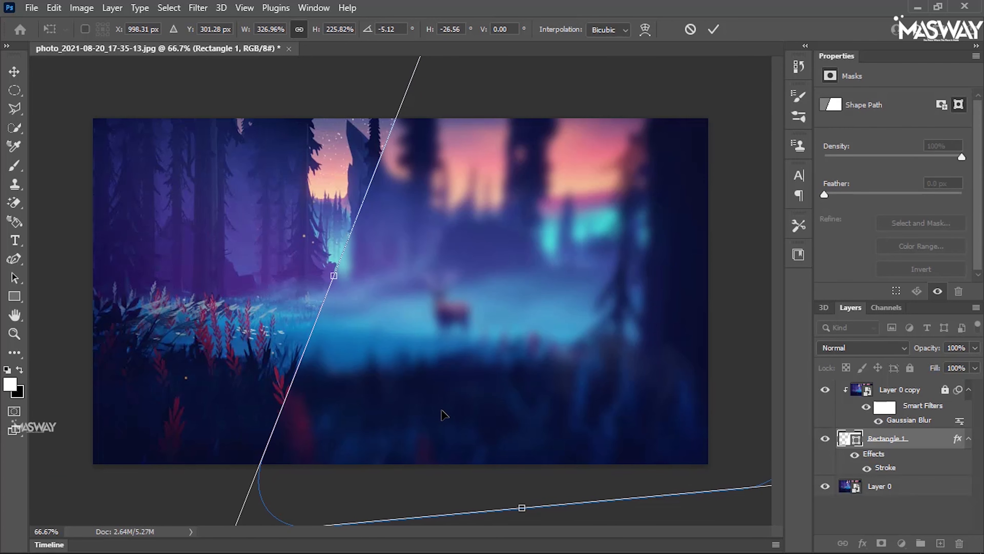
pyautogui.press('Return')
pyautogui.moveTo(496, 347); pyautogui.dragTo(568, 348)
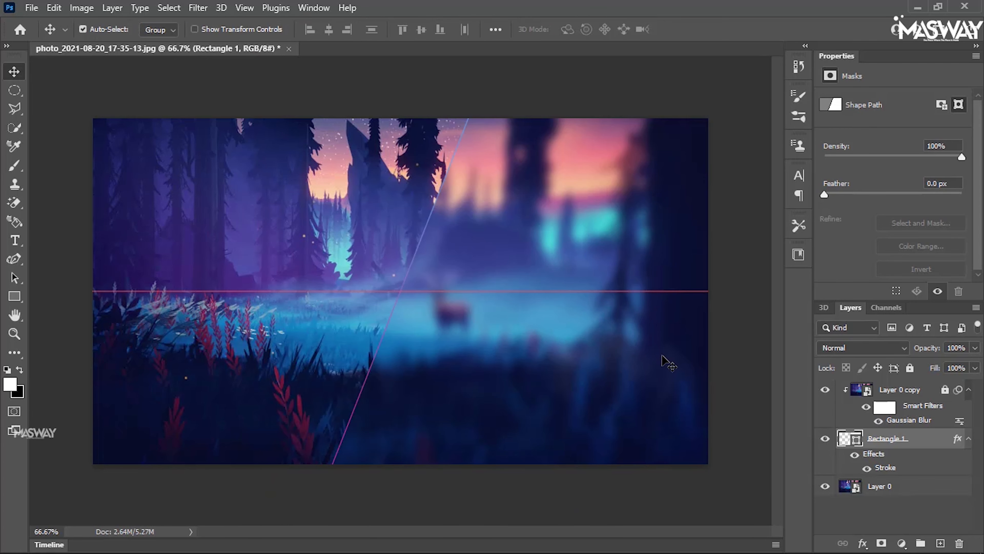
pyautogui.moveTo(533, 320); pyautogui.dragTo(479, 308)
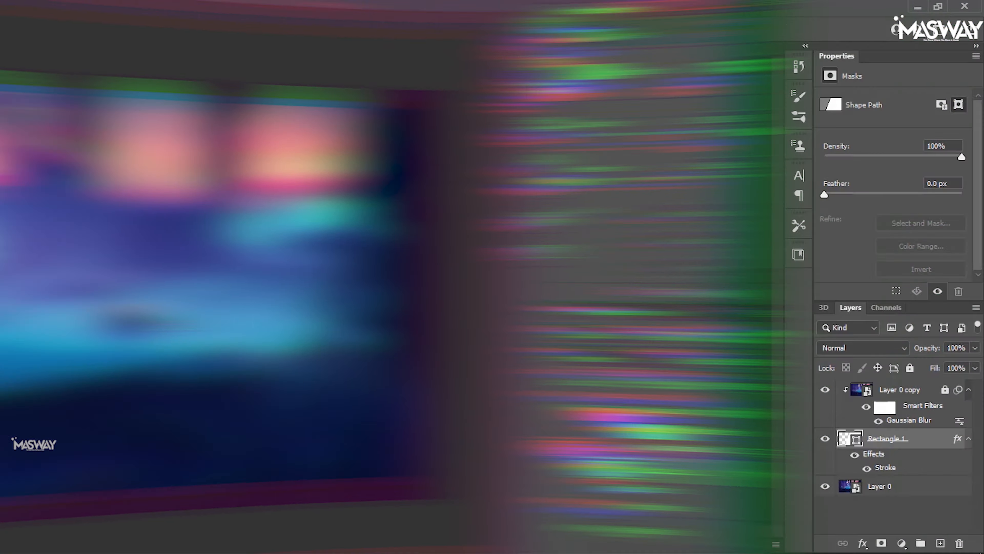
pyautogui.press('z')
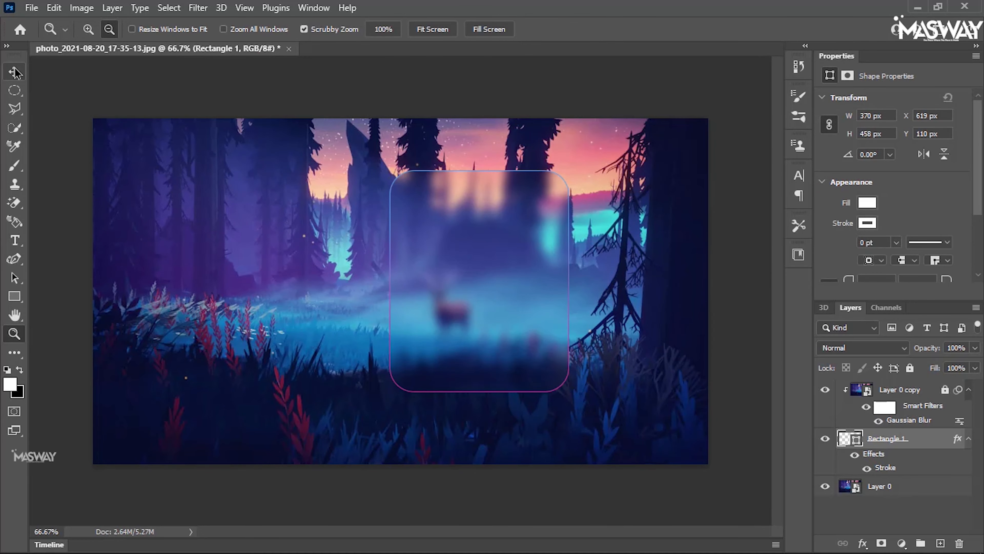
# Move the rounded panel with the Move tool to about X 558 px, Y 143 px.
pyautogui.click(14, 73)
pyautogui.moveTo(388, 272); pyautogui.dragTo(414, 292)
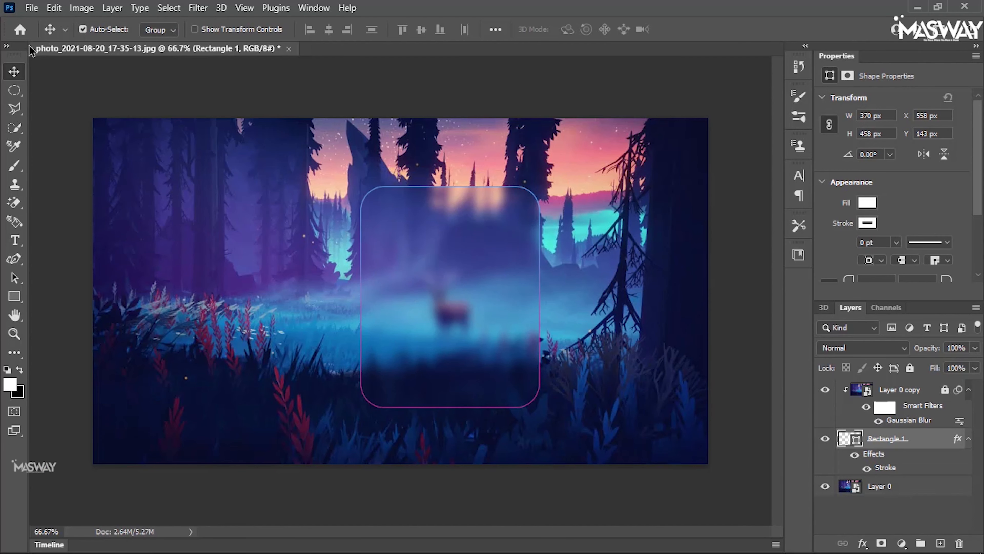
# Export the finished image as photo_2021-08-20_17-35-13 into the Beuti folder inside Wallpaper.
pyautogui.click(32, 8)
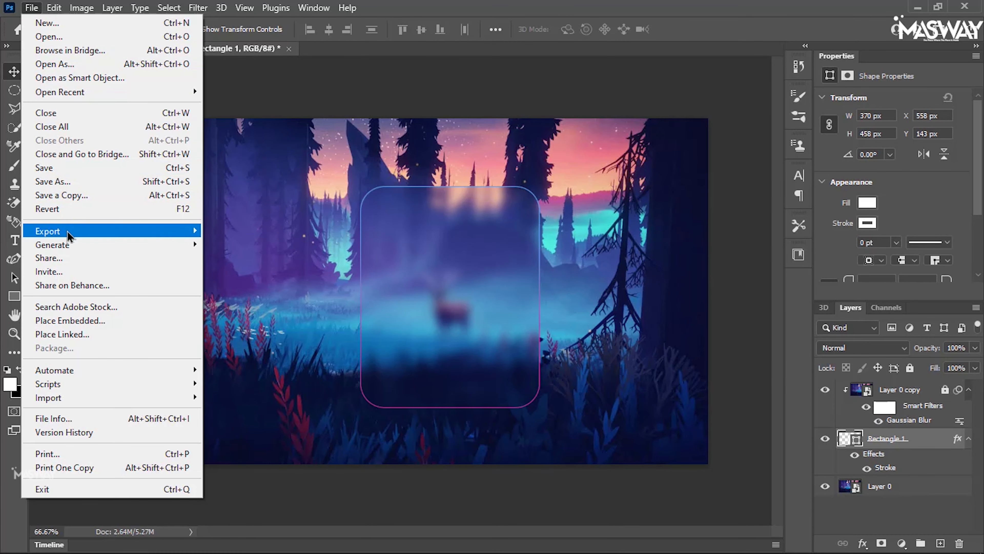
pyautogui.moveTo(69, 231)
pyautogui.click(259, 232)
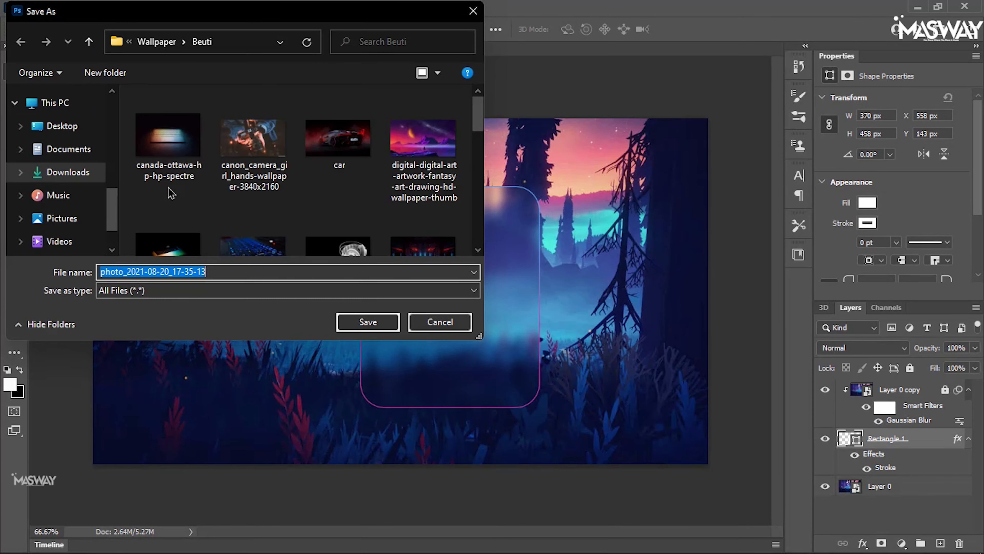
pyautogui.scroll(-3, 144, 173)
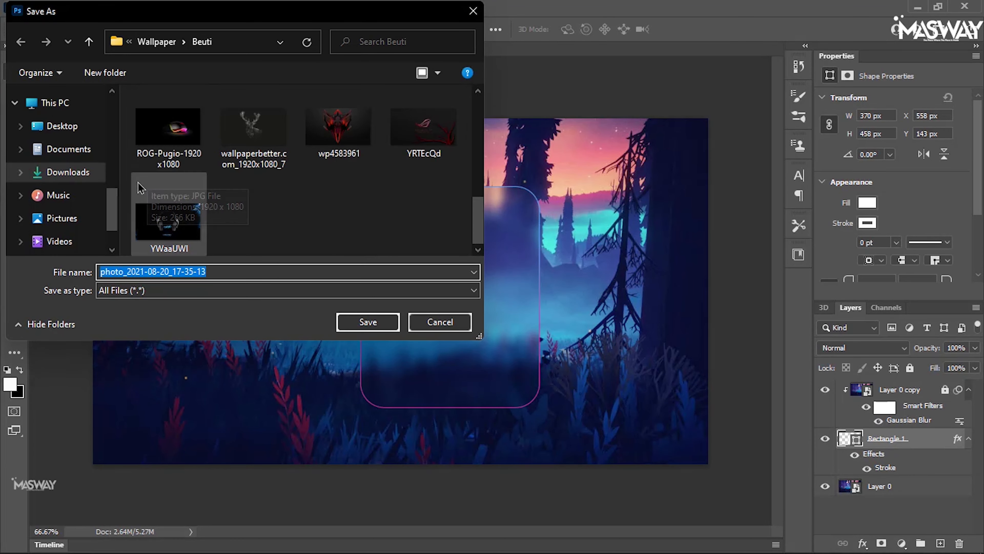
pyautogui.click(357, 325)
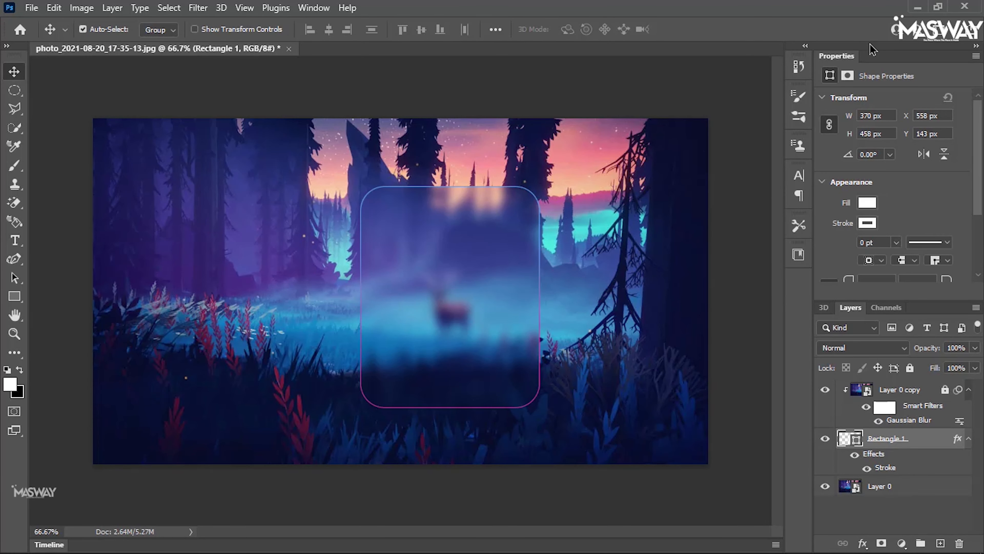
# Minimize the editor, switch to File Explorer, and open the Wallpaper folder inside New Folder (2).
pyautogui.click(918, 7)
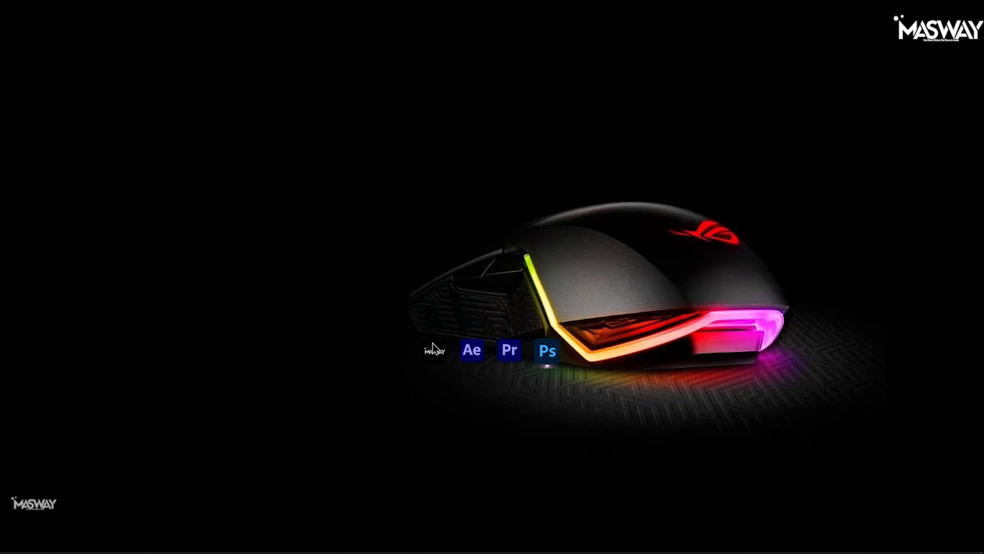
pyautogui.click(434, 348)
pyautogui.scroll(3, 406, 314)
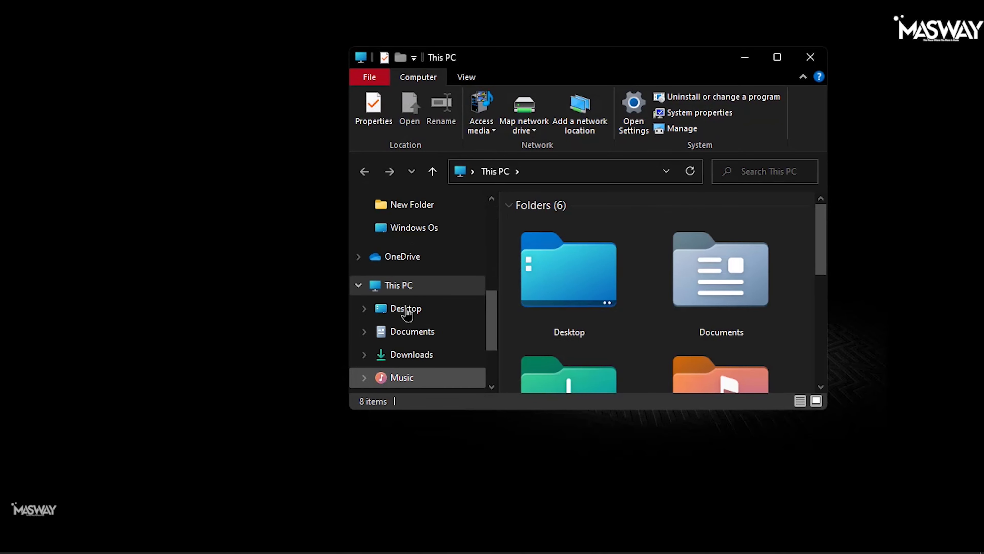
pyautogui.scroll(1, 407, 314)
pyautogui.scroll(2, 434, 248)
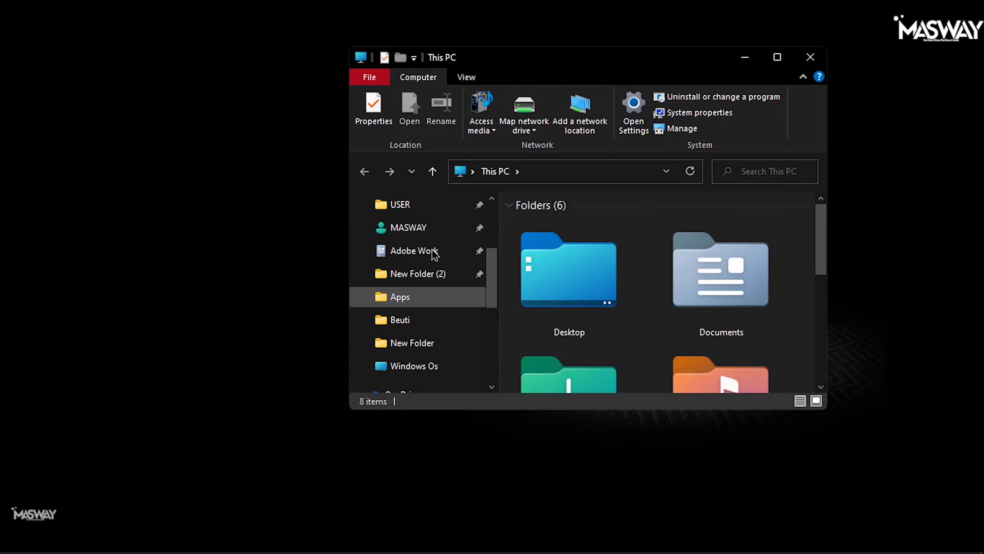
pyautogui.click(424, 280)
pyautogui.scroll(-1, 645, 264)
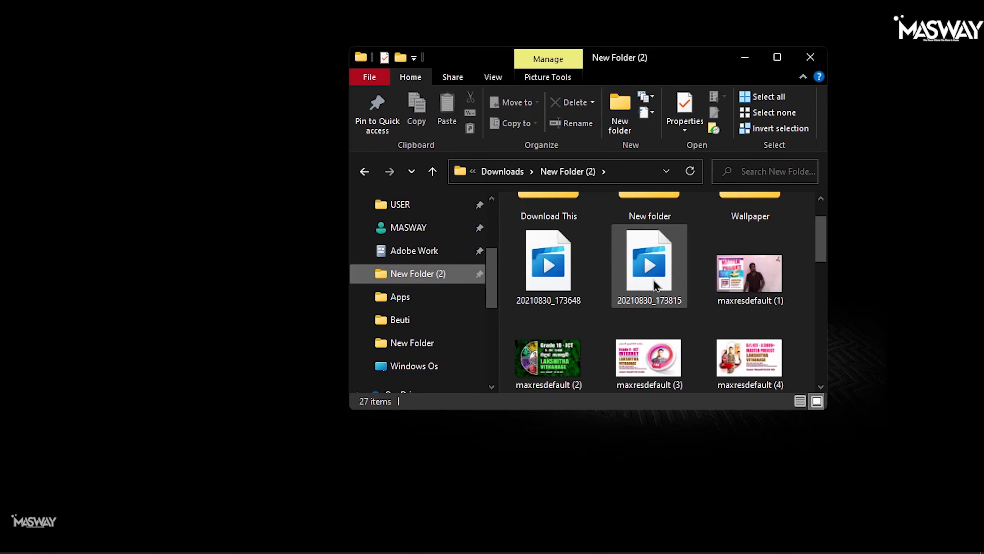
pyautogui.scroll(1, 651, 283)
pyautogui.click(738, 251)
pyautogui.doubleClick(737, 251)
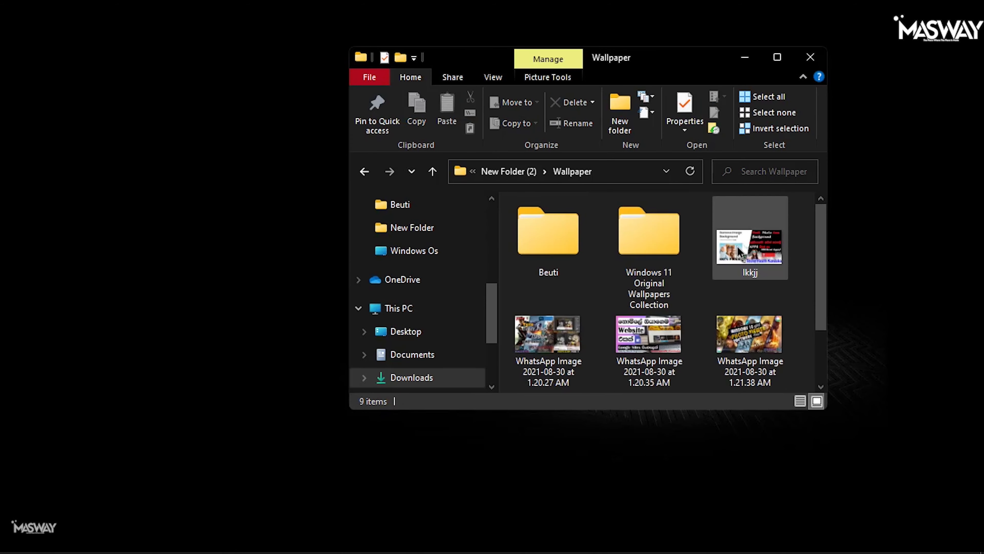
# Open the Beuti folder and view the exported photo_2021-08-20_17-35-13 image in the photo viewer.
pyautogui.scroll(-2, 672, 272)
pyautogui.scroll(2, 670, 273)
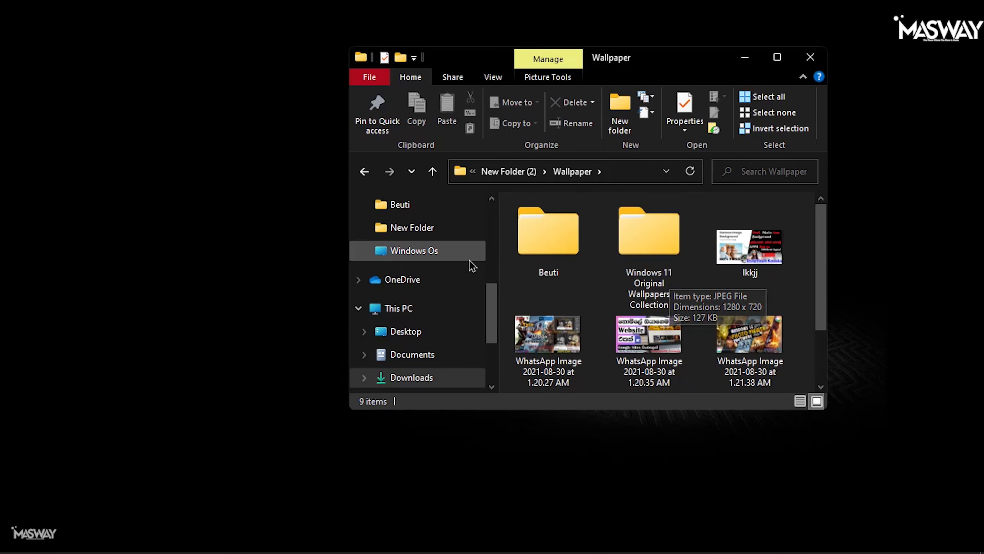
pyautogui.click(658, 245)
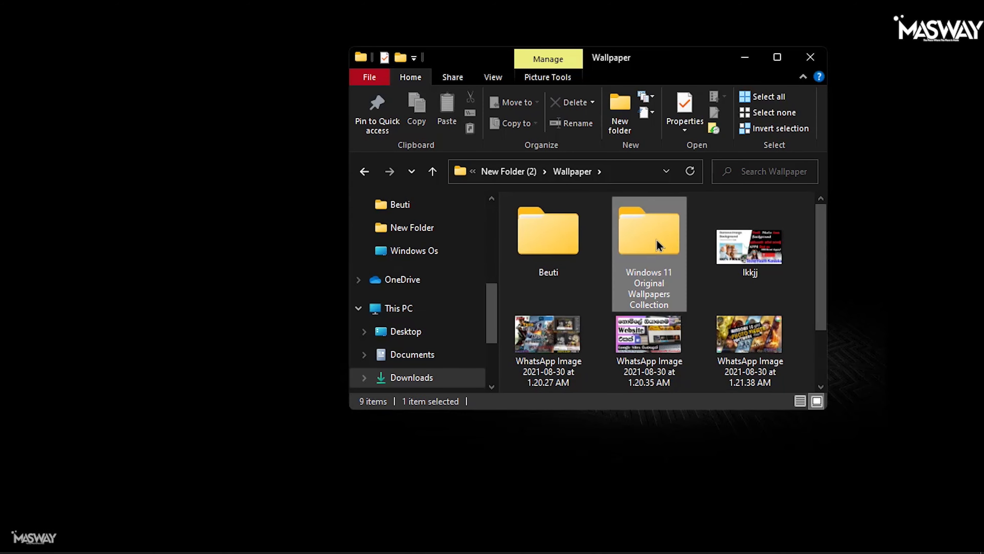
pyautogui.doubleClick(548, 236)
pyautogui.scroll(-5, 564, 302)
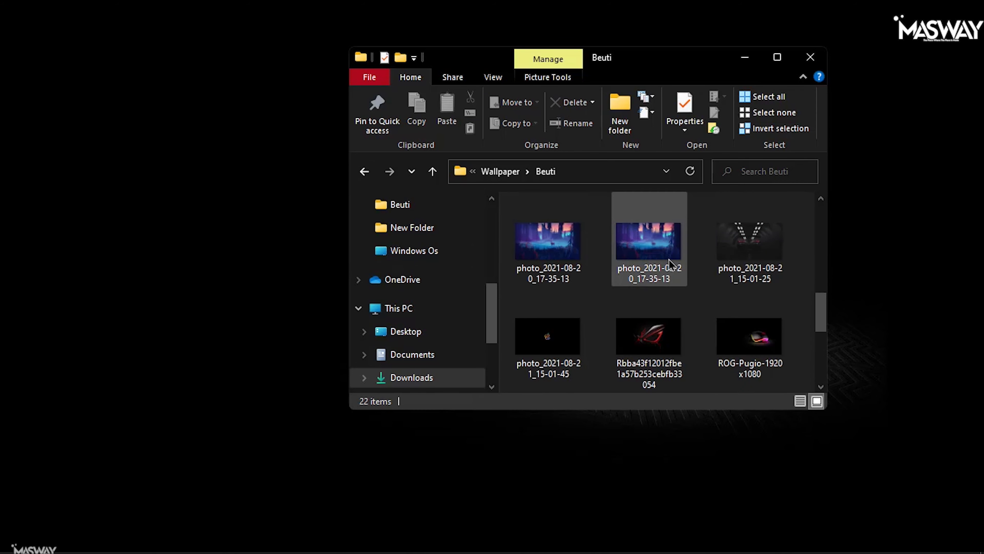
pyautogui.click(651, 255)
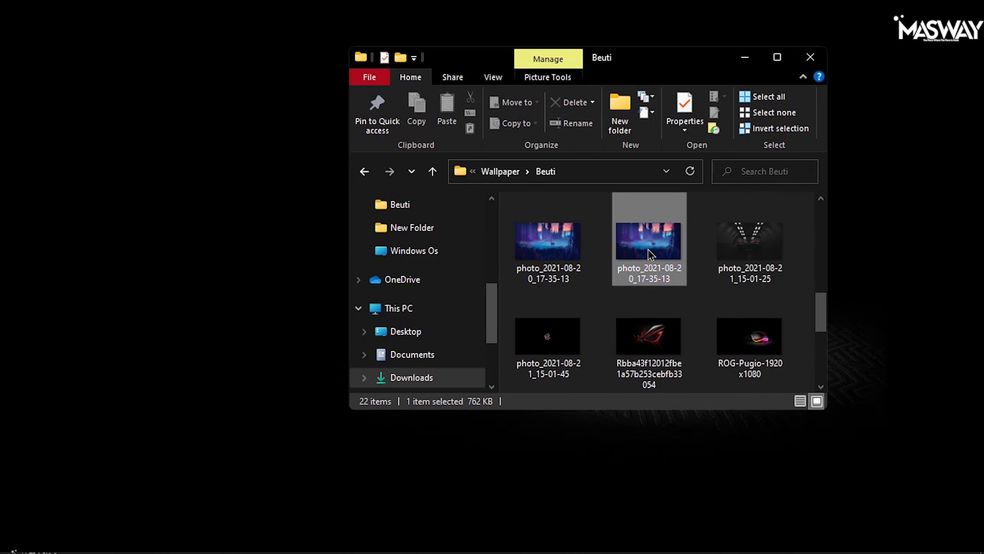
pyautogui.doubleClick(649, 254)
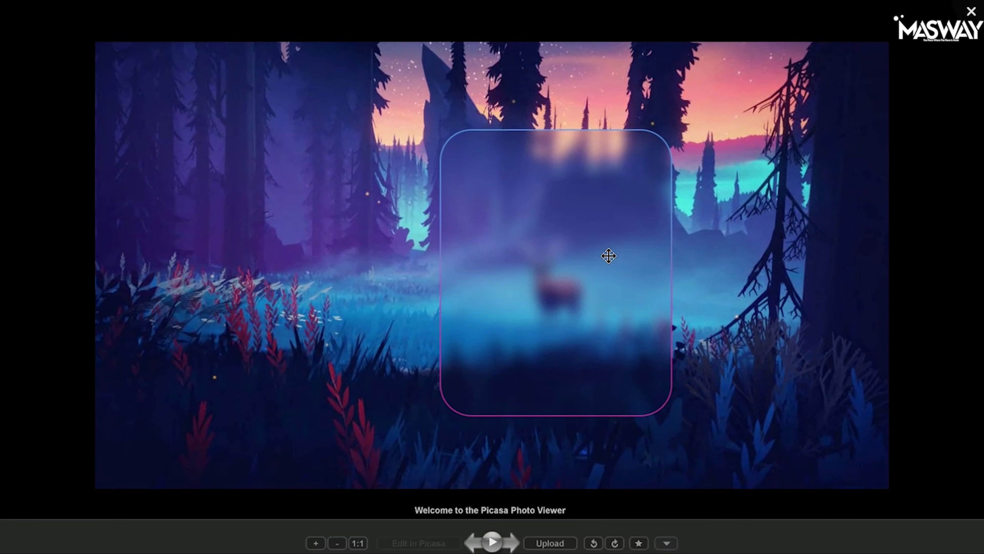